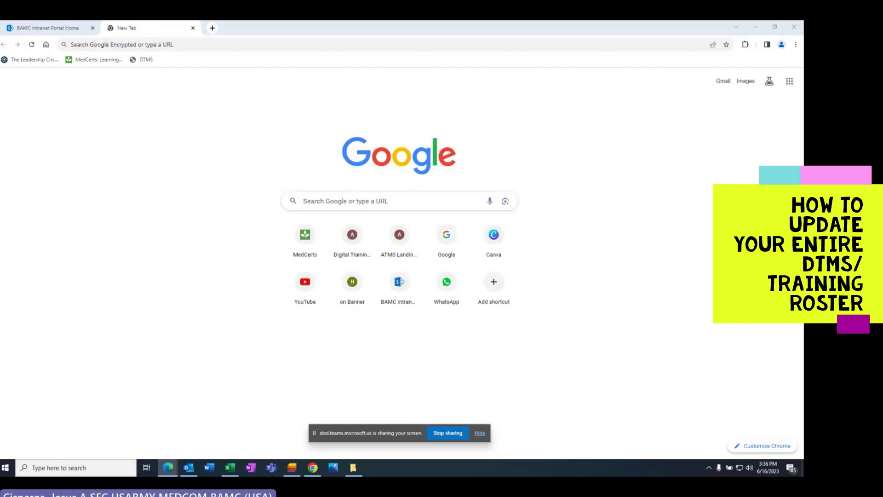
Open the DTMS training management site from its bookmark and go to the Reports page.
left_click(146, 60)
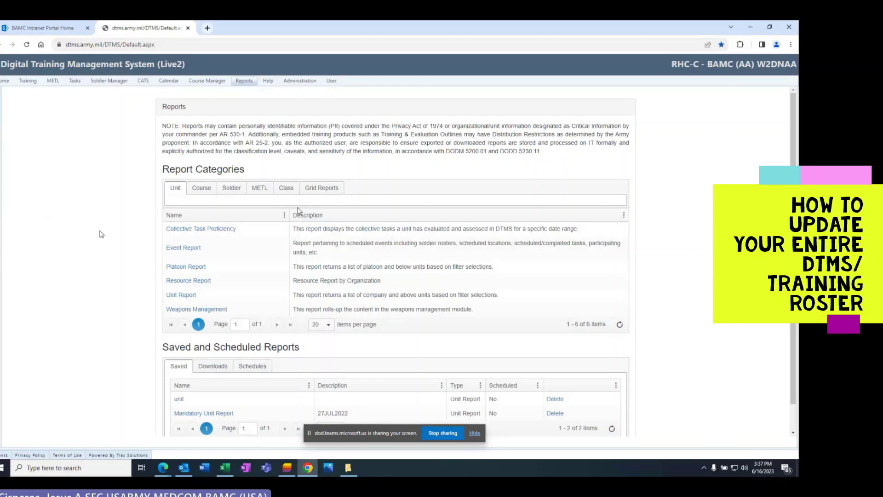
Open the Task Completion Roster Report from the Grid Reports list.
left_click(324, 187)
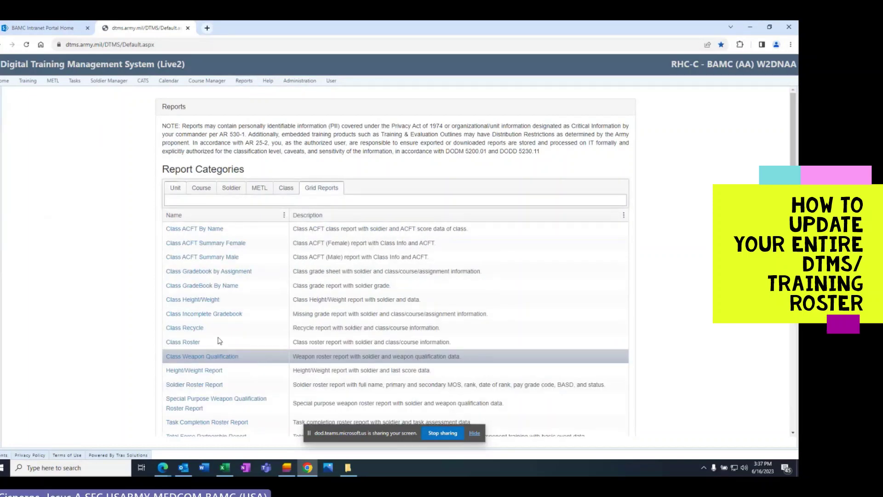
scroll(132, 250, "down", 1)
scroll(132, 251, "down", 1)
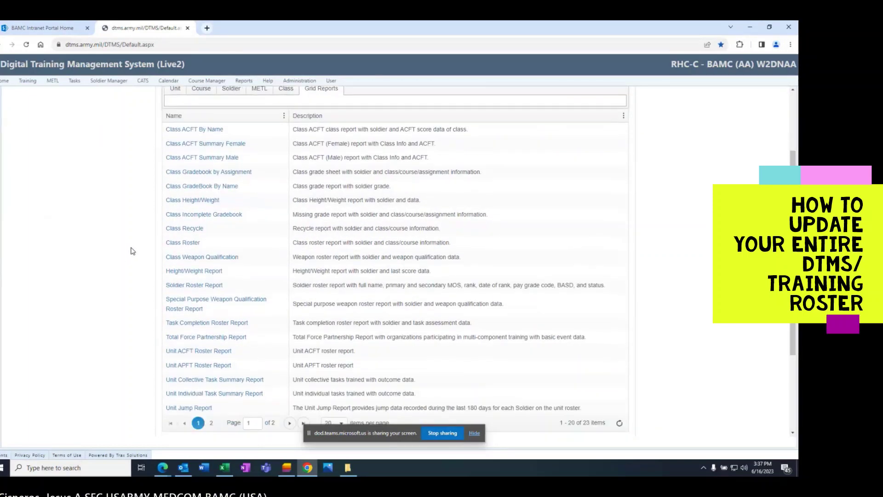
scroll(132, 251, "down", 1)
left_click(205, 298)
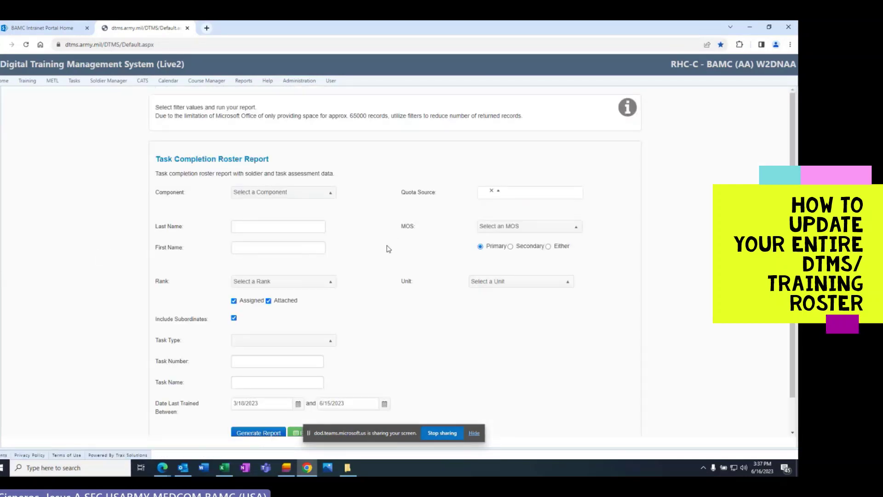
Copy task code MC - 00001S from the master roster workbook and return to DTMS.
left_click(224, 467)
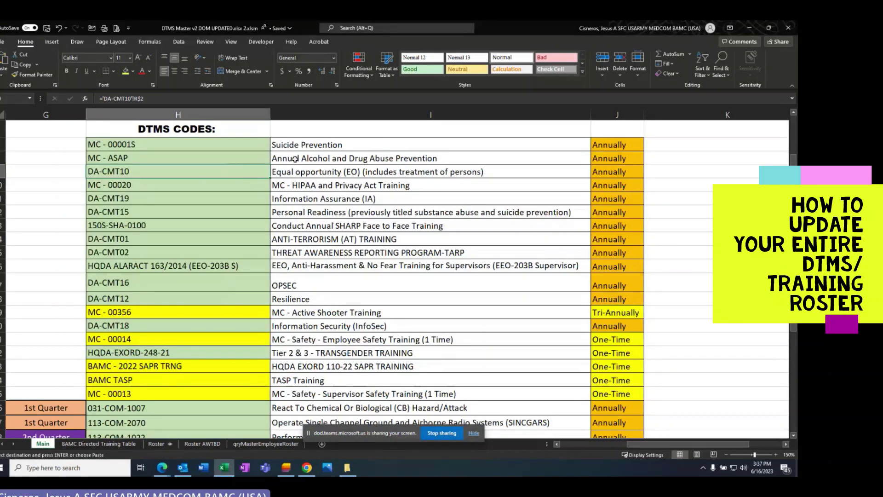
left_click(182, 146)
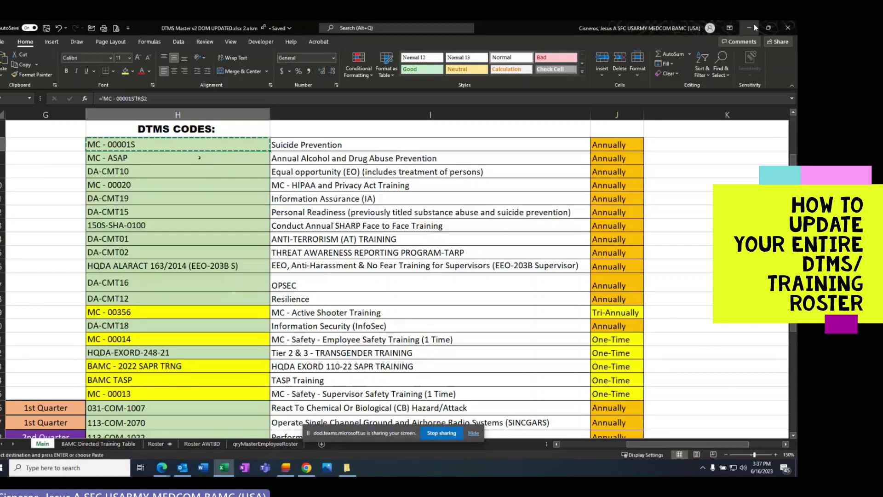
left_click(307, 467)
Paste MC - 00001S into the report's Task Number filter.
left_click(275, 361)
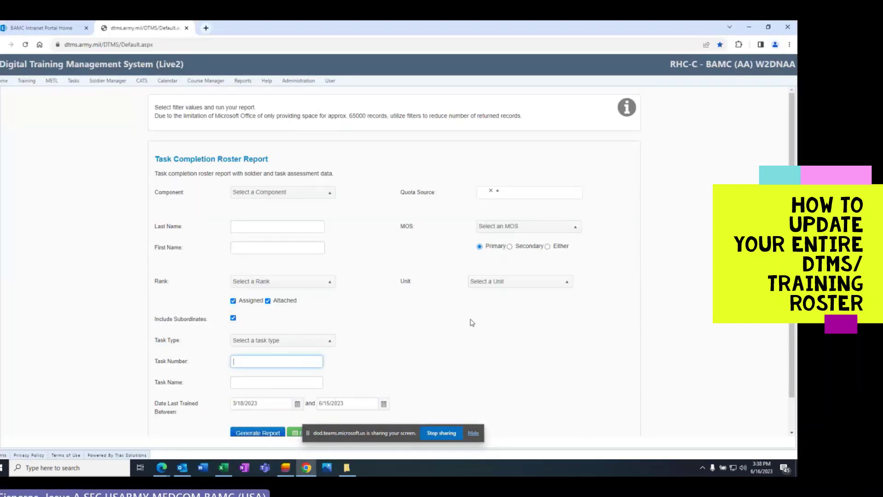
type("MC - 00001S")
scroll(472, 322, "down", 1)
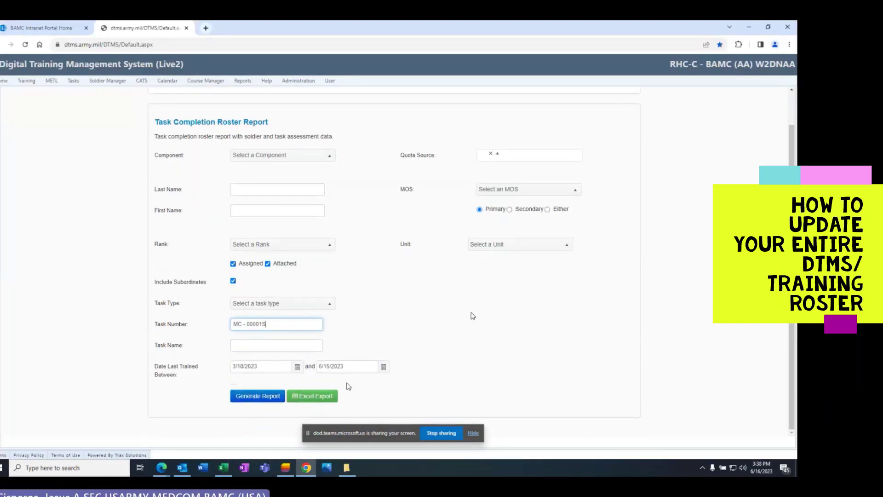
Set the training date range from 3/18/2022 to today, 6/16/2023.
left_click(273, 367)
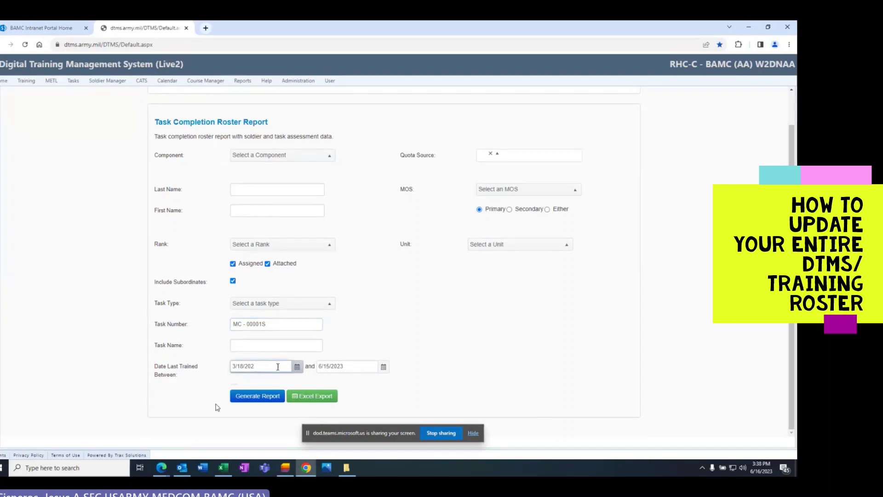
type("2")
key("Tab")
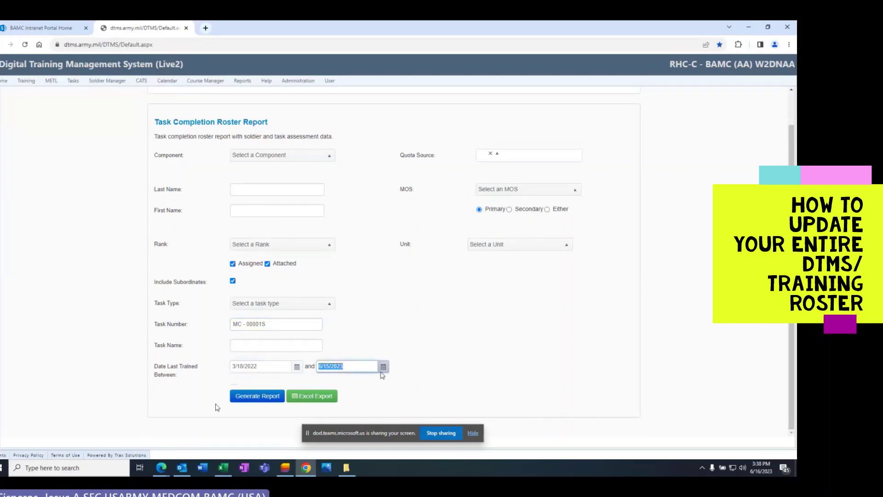
left_click(383, 368)
left_click(379, 354)
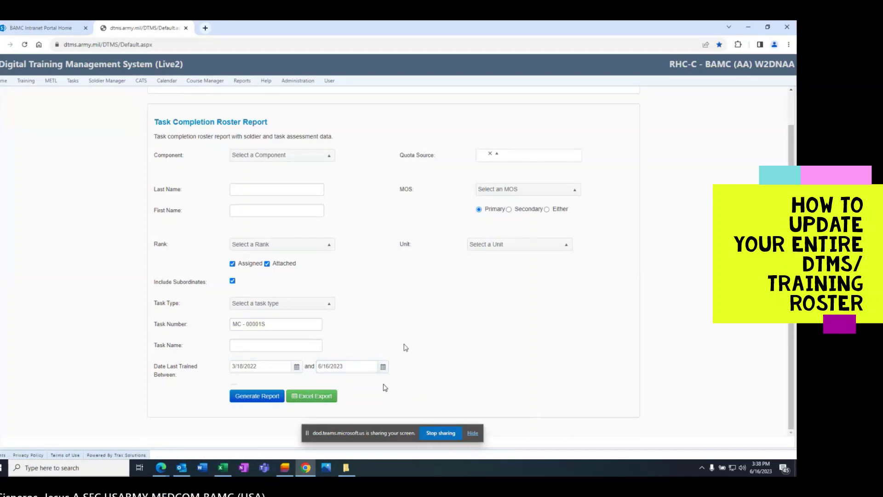
Generate the MC - 00001S roster and export it over MC-0001S.xlsx in the DTMS folder.
left_click(253, 399)
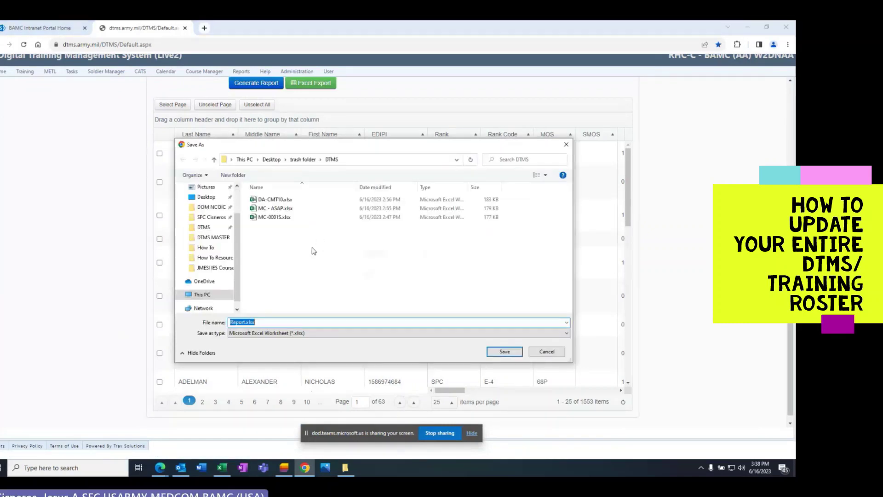
scroll(216, 231, "down", 2)
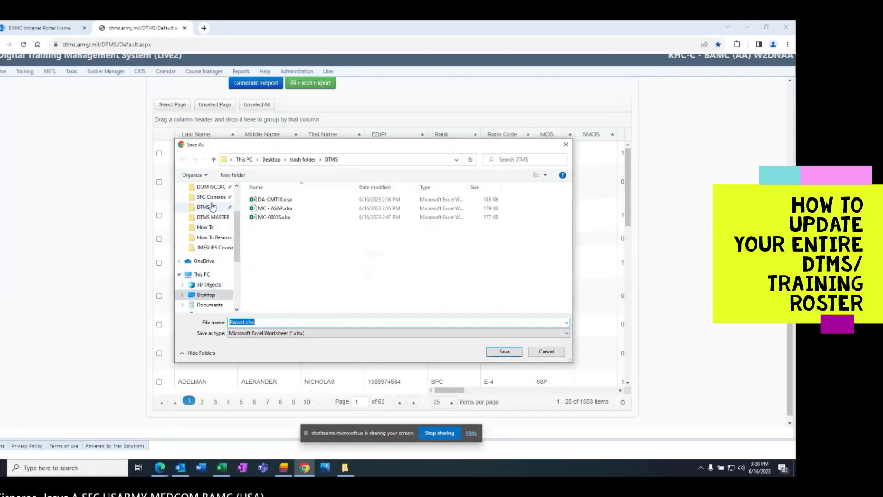
left_click(211, 208)
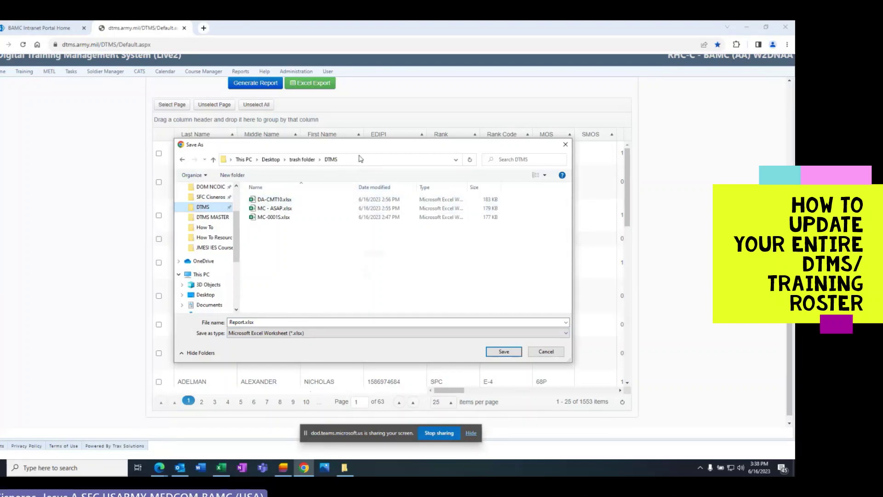
left_click_drag(362, 149, 363, 167)
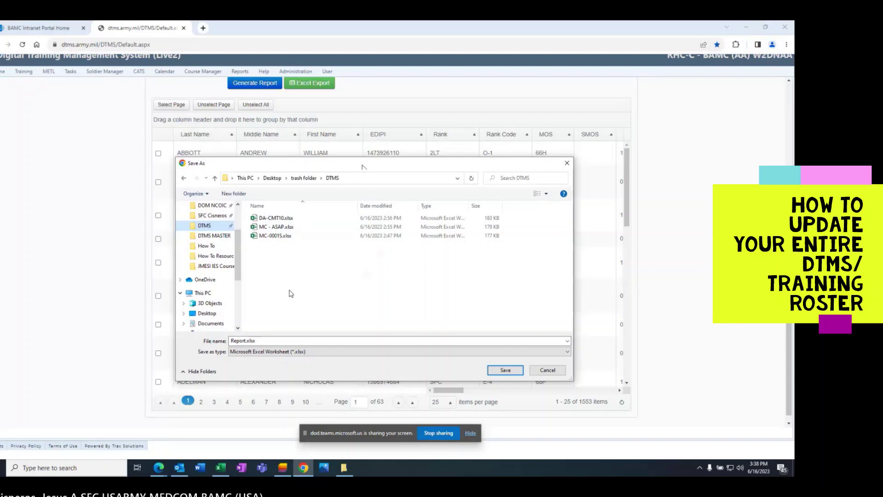
left_click(276, 237)
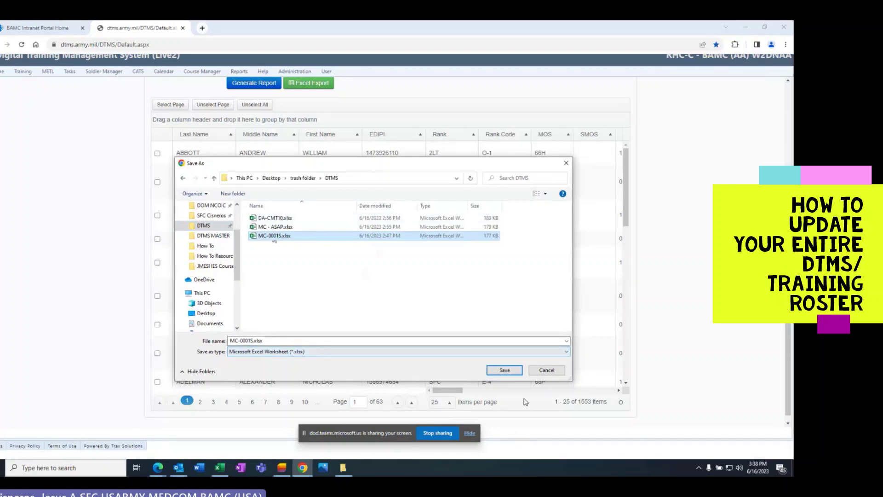
left_click(504, 372)
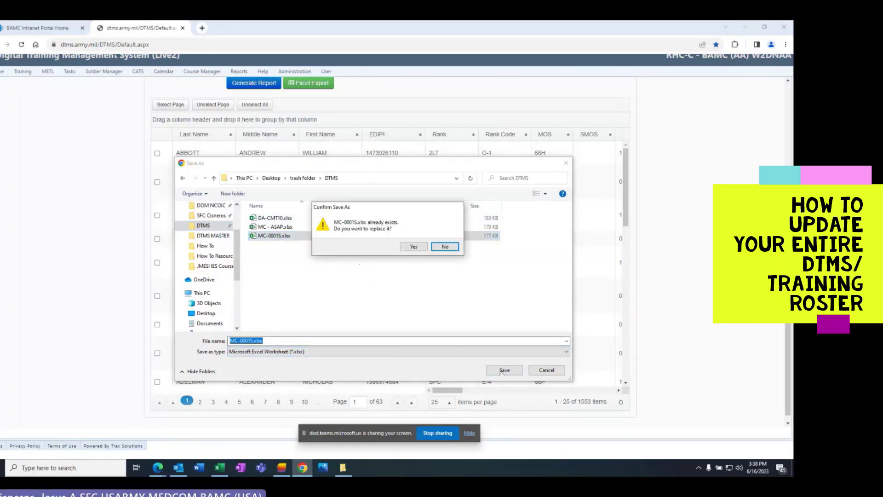
left_click(413, 247)
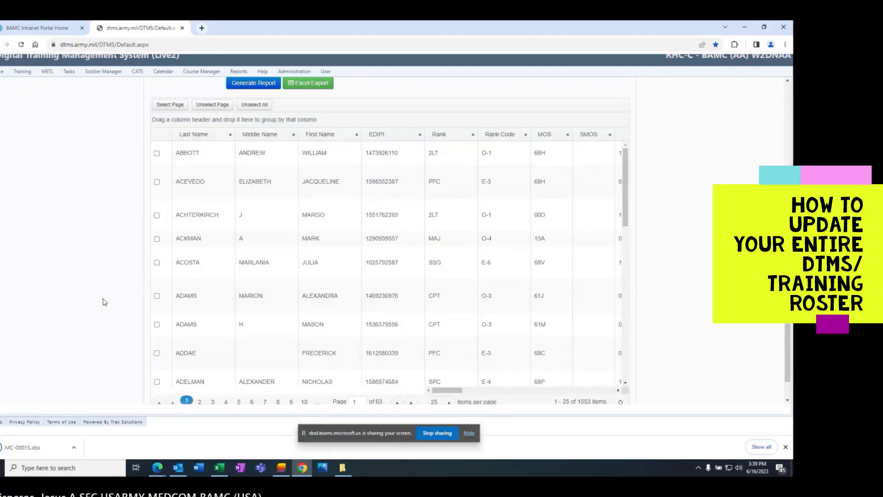
scroll(99, 309, "up", 6)
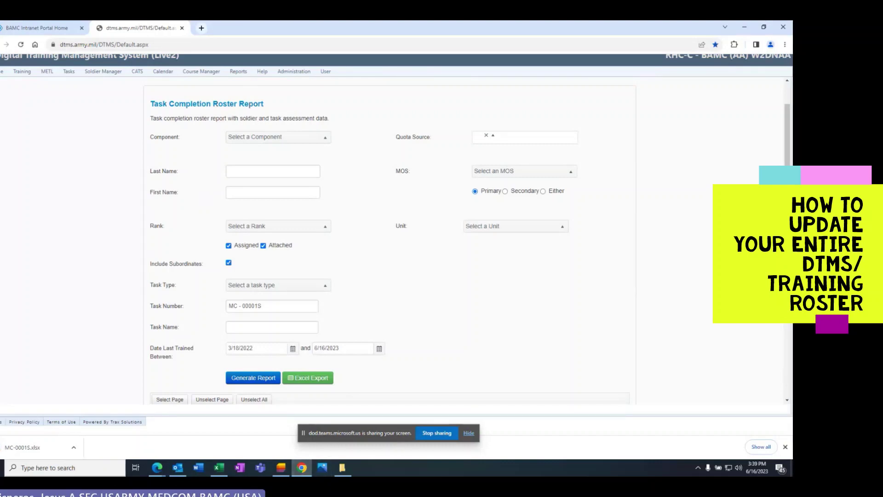
Copy the next task code, MC - ASAP, from the master roster workbook.
left_click(218, 467)
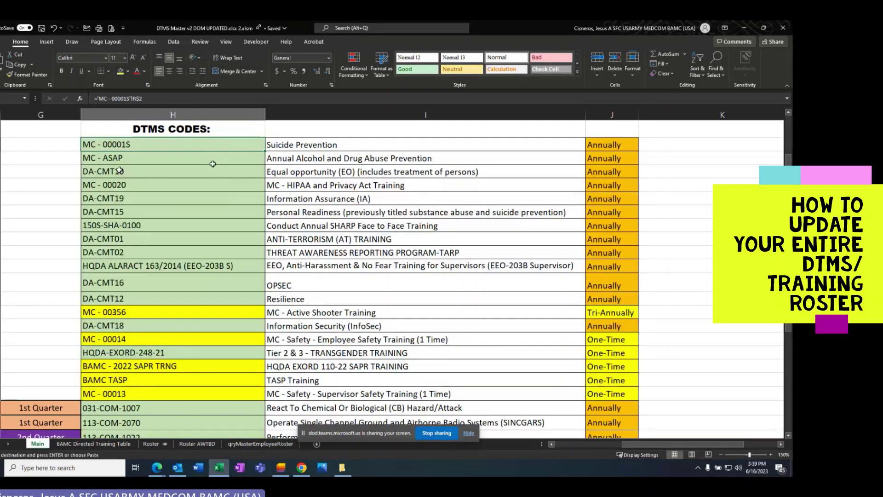
left_click(152, 161)
key("ctrl+c")
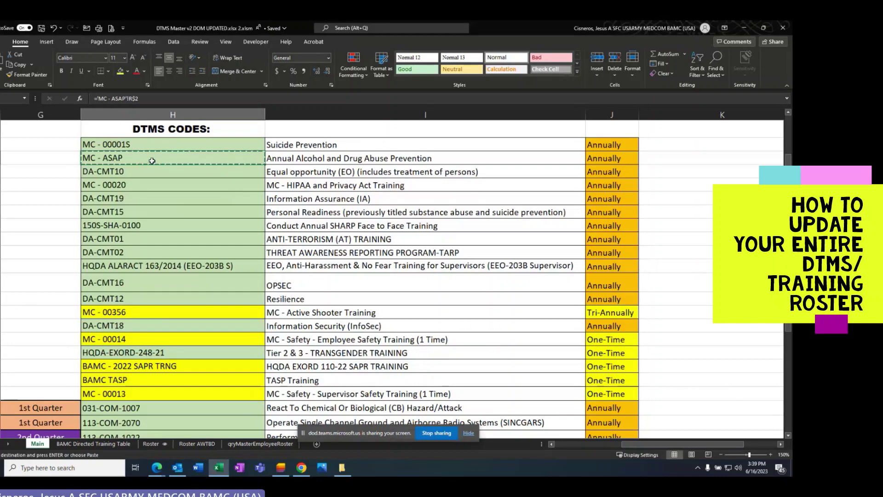
Replace the Task Number with MC - ASAP and generate its roster report.
left_click(744, 29)
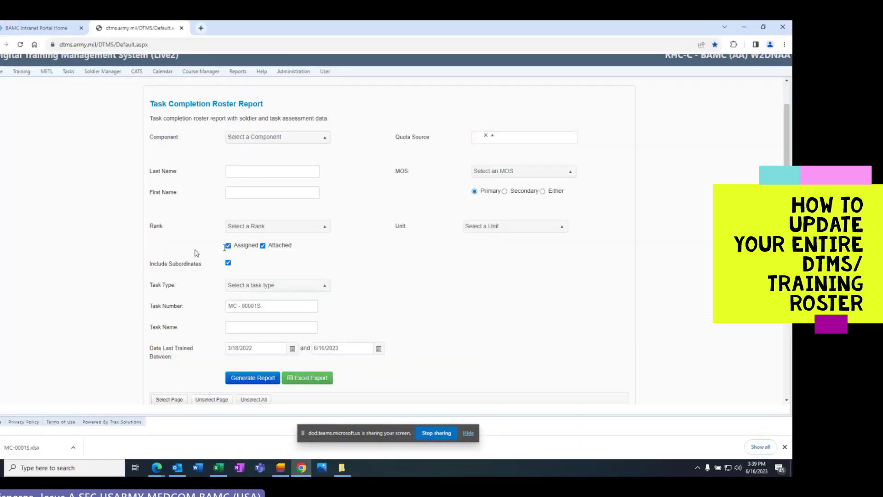
triple_click(258, 306)
key("ctrl+v")
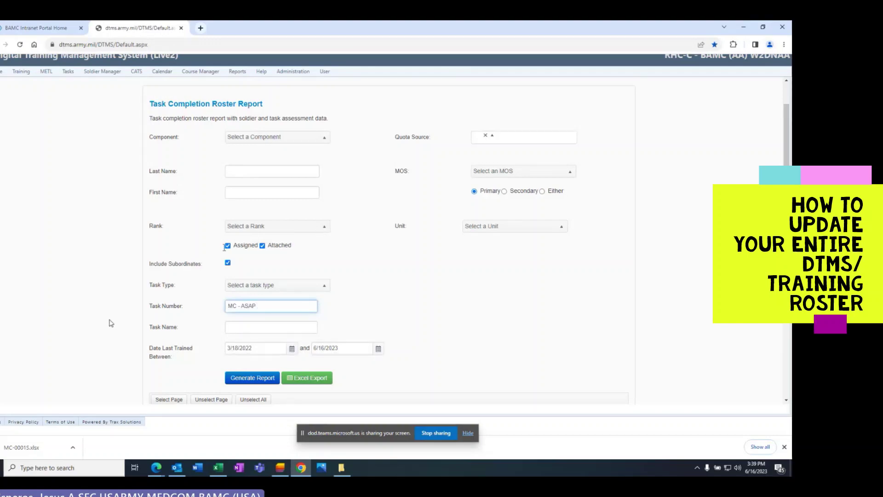
left_click(253, 385)
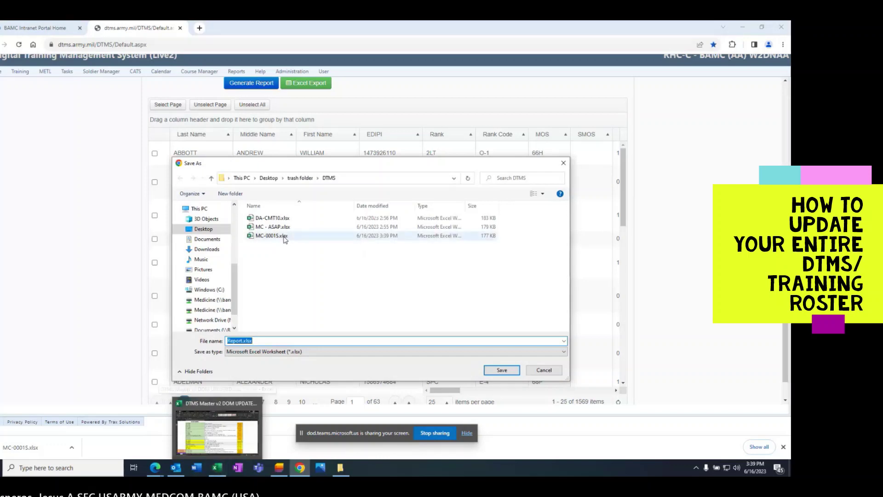
Save the export over MC - ASAP.xlsx, then copy code DA-CMT10 from the master roster.
left_click(265, 229)
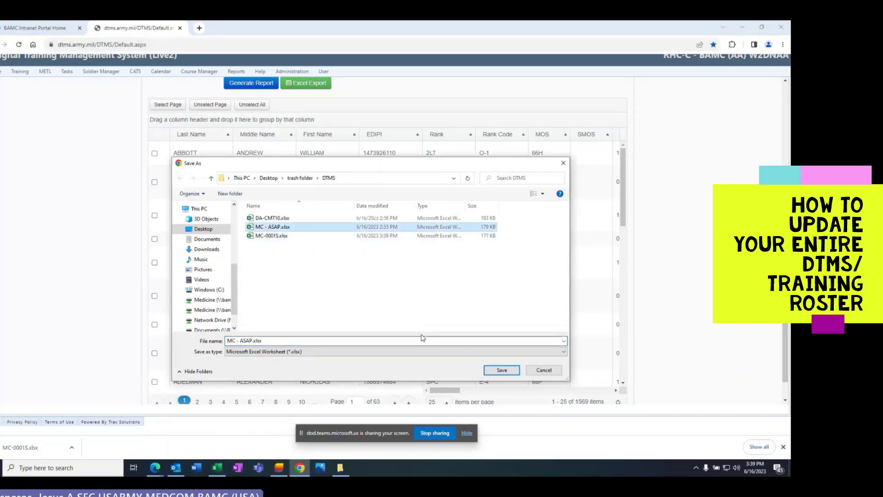
left_click(502, 373)
left_click(410, 247)
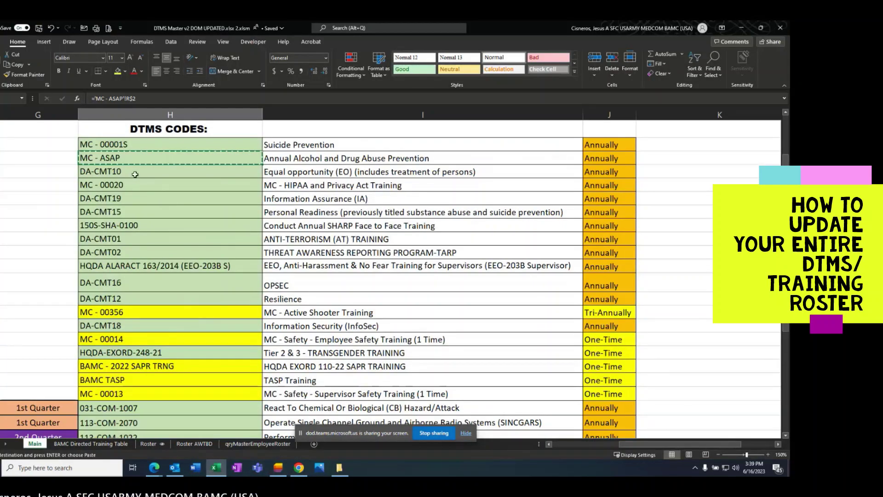
left_click(142, 177)
key("ctrl+c")
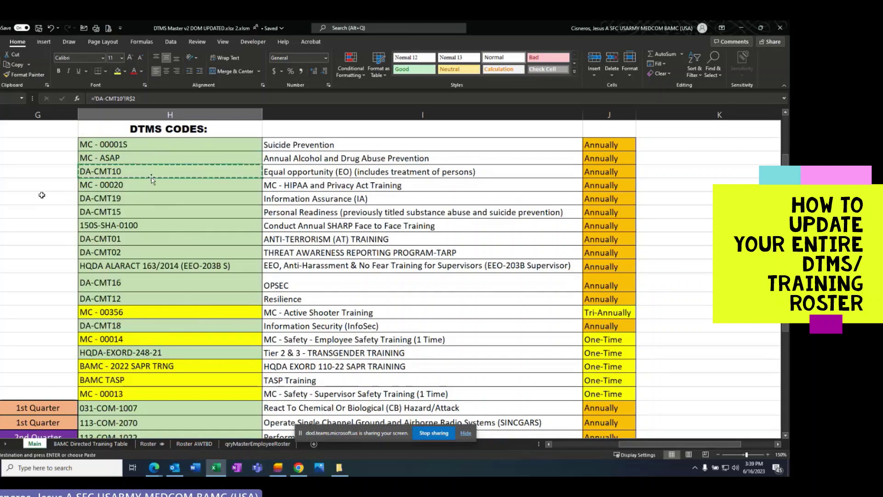
Swap the Task Number to DA-CMT10 and generate its 1,598-soldier roster report.
left_click(741, 27)
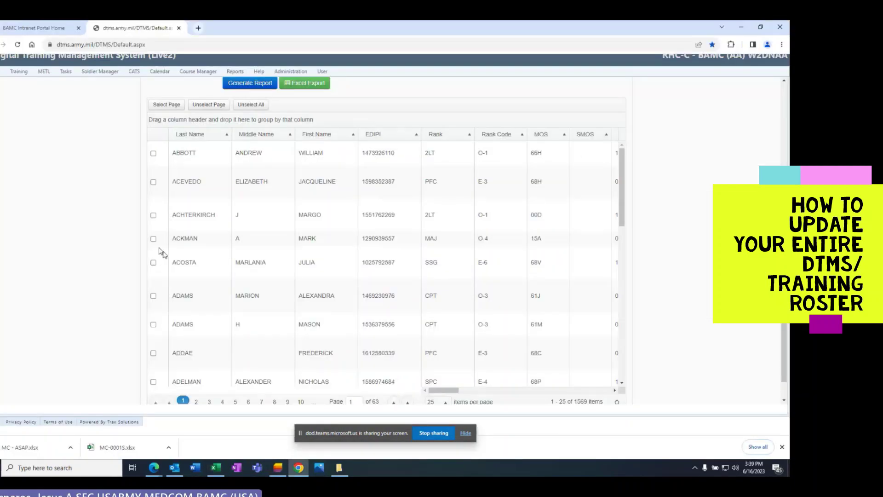
scroll(115, 216, "up", 3)
scroll(92, 201, "up", 3)
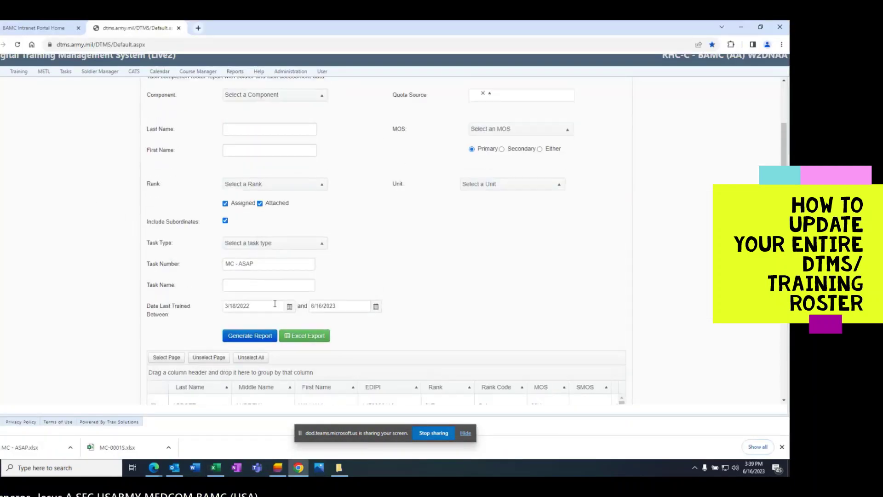
triple_click(252, 264)
key("ctrl+v")
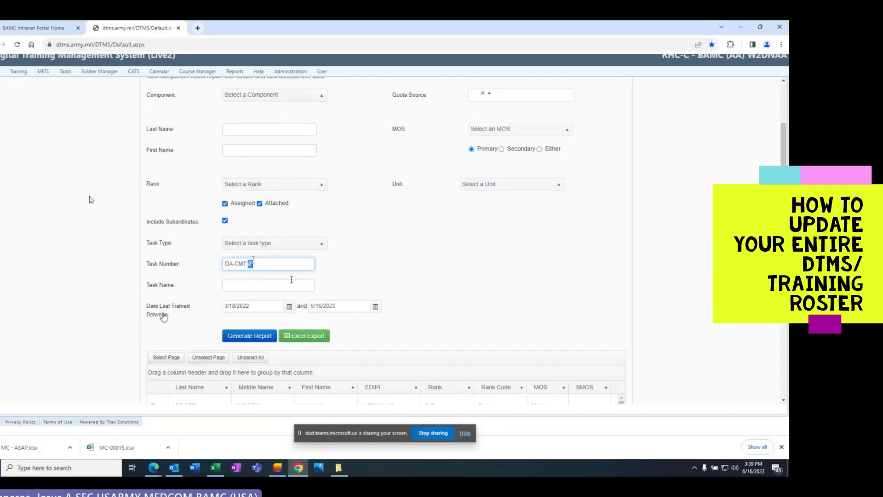
left_click(250, 336)
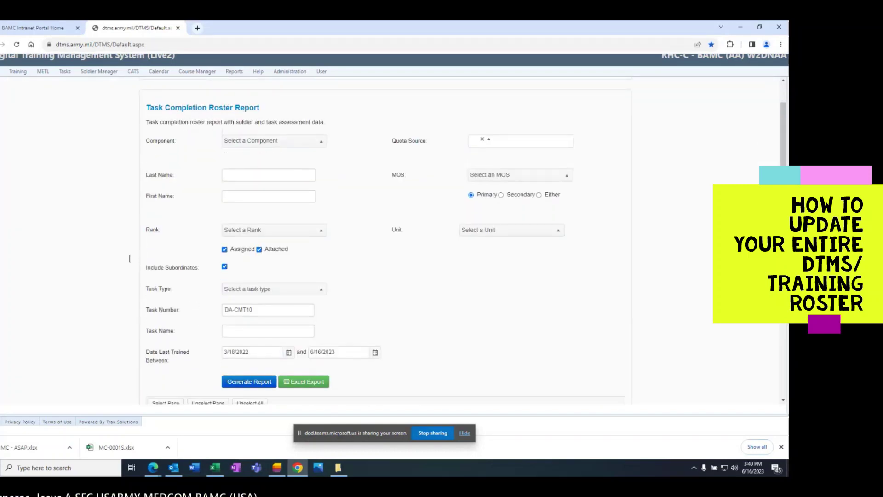
scroll(132, 259, "down", 5)
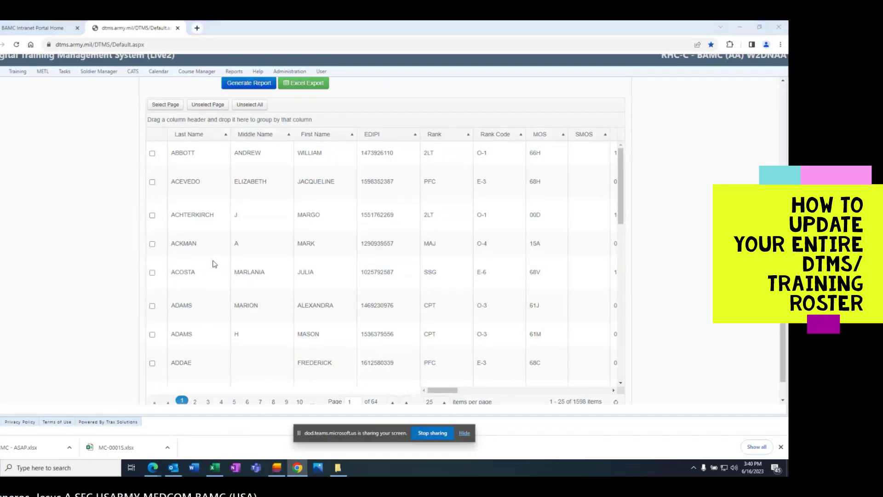
Export the DA-CMT10 roster to Excel, overwriting DA-CMT10.xlsx in the DTMS folder.
left_click_drag(214, 264, 214, 266)
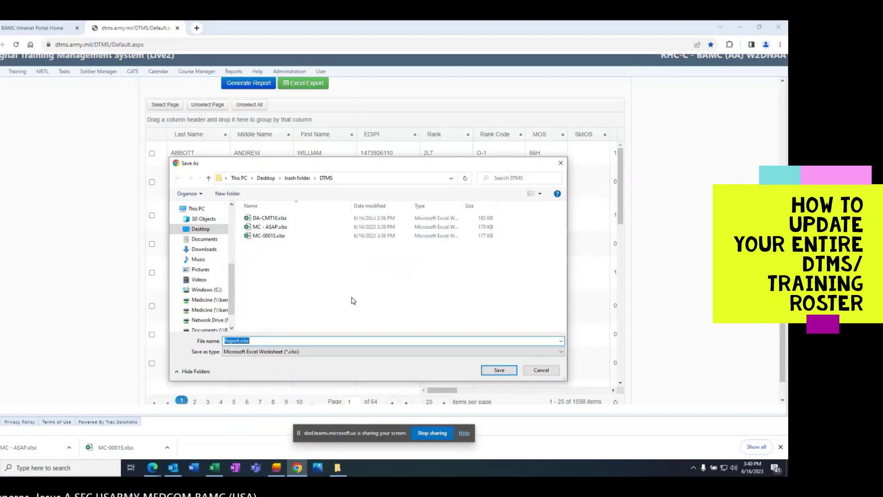
left_click(271, 218)
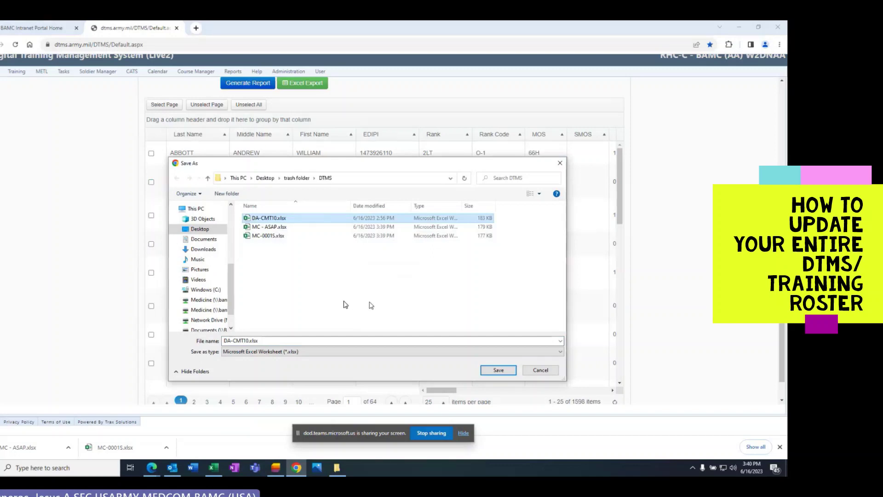
left_click(494, 374)
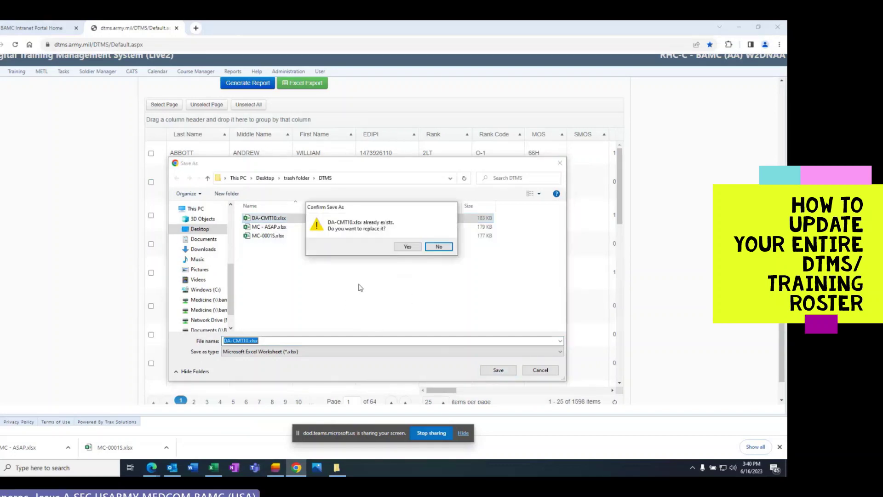
left_click(407, 251)
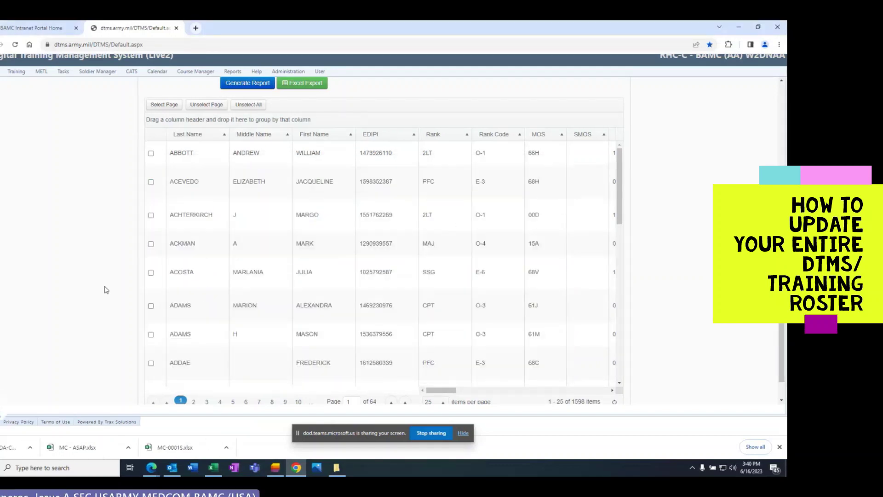
scroll(107, 301, "up", 4)
scroll(105, 299, "up", 4)
scroll(105, 297, "down", 1)
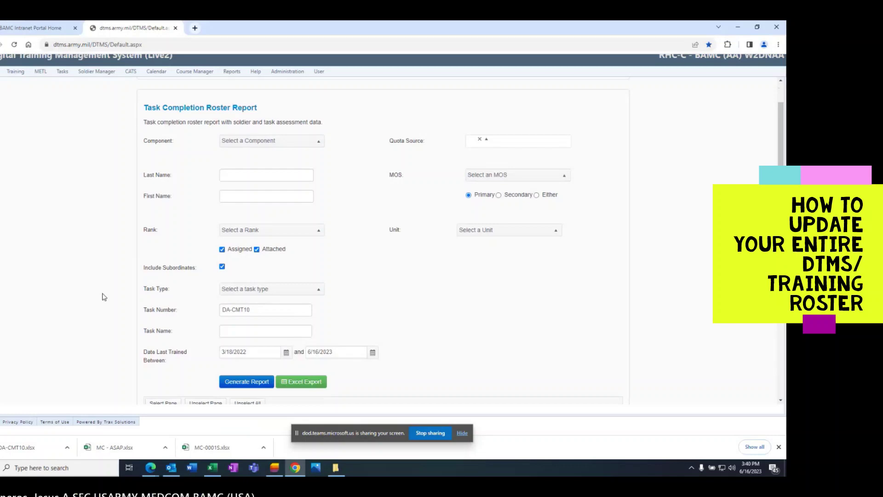
Run Refresh All on the master roster, dismissing the missing ACFT and Weapons Qualification file errors.
left_click(212, 468)
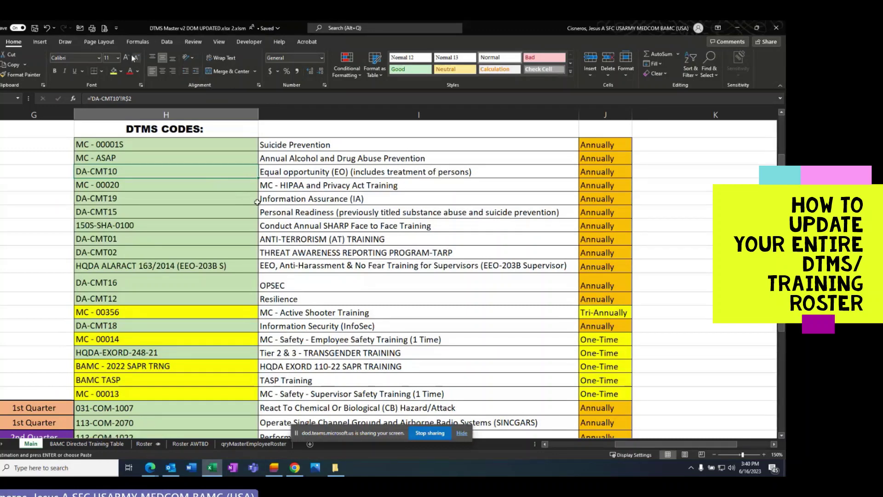
left_click(167, 40)
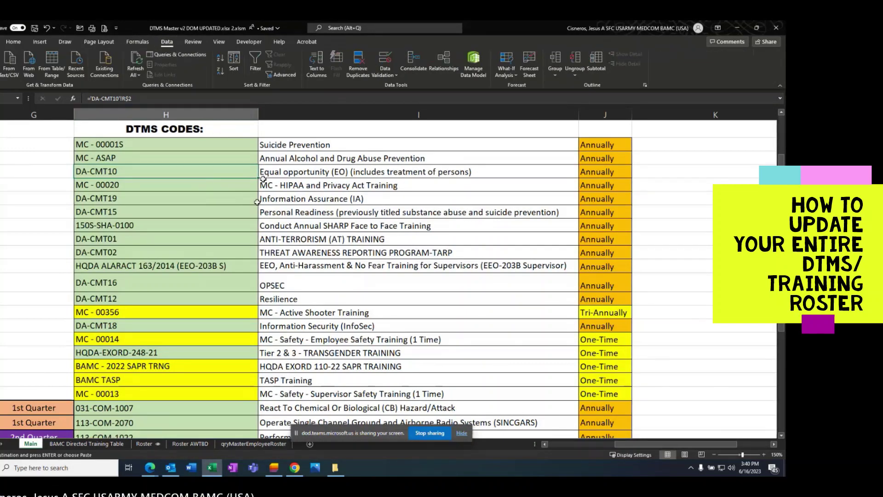
left_click(135, 61)
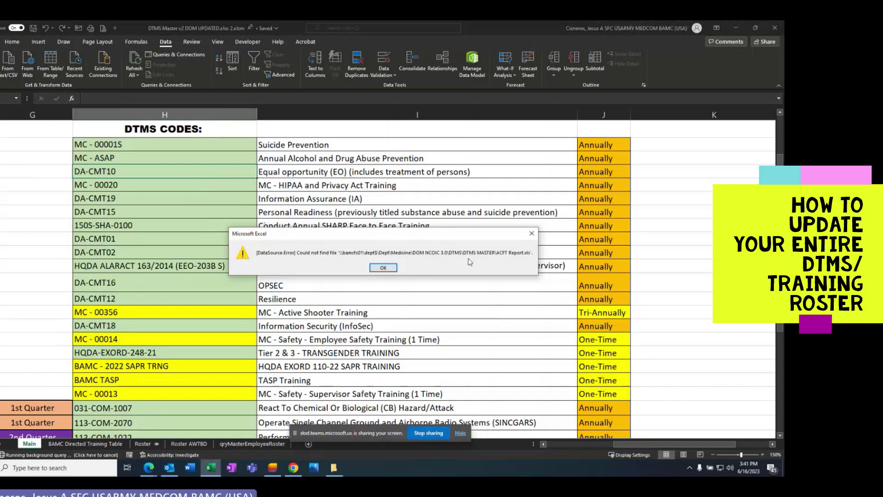
left_click(389, 269)
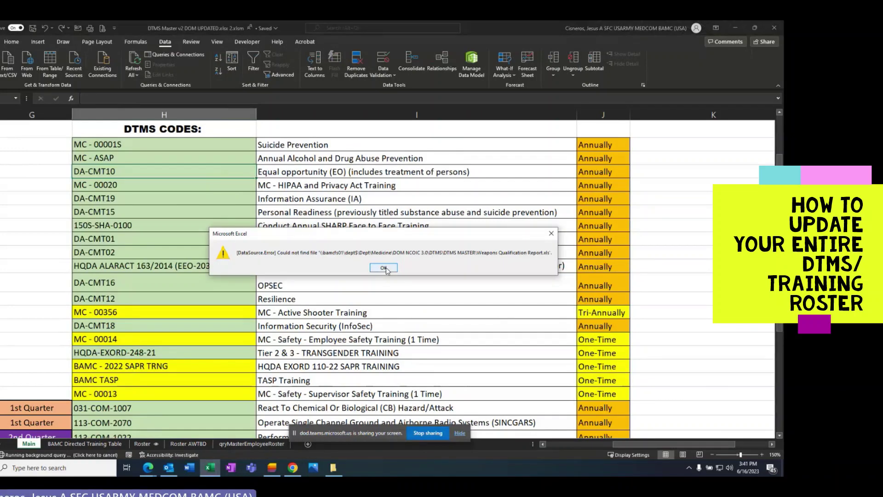
left_click(386, 268)
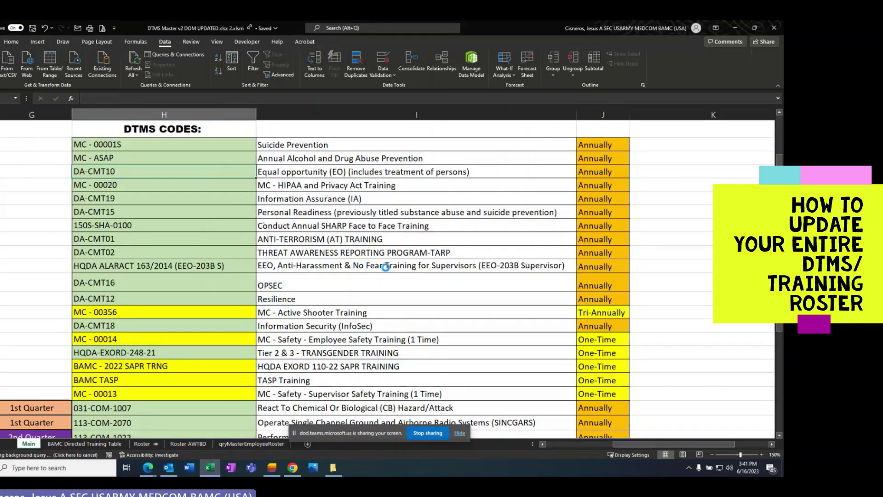